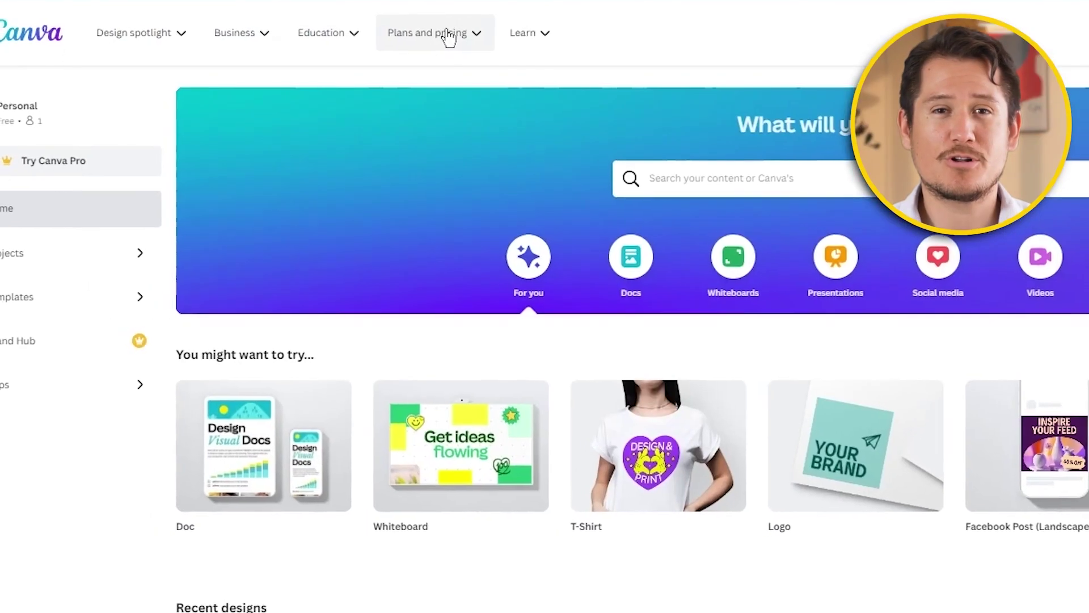
# - Open Canva's plan comparison: Free $0.00, Pro $6.49 and Teams $8.49 per month
pyautogui.moveTo(450, 36)
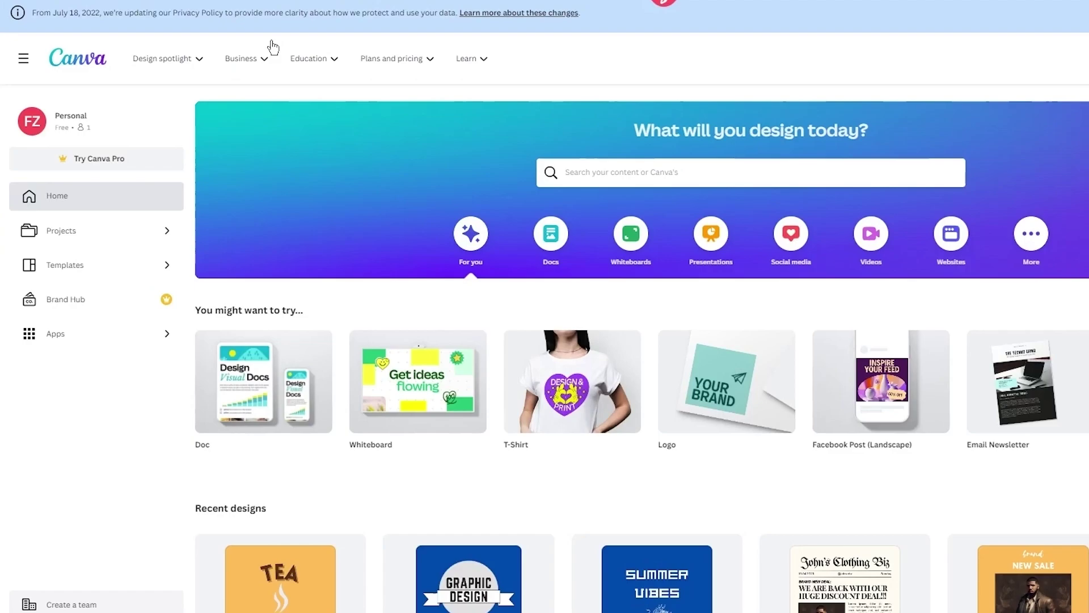
pyautogui.moveTo(408, 62)
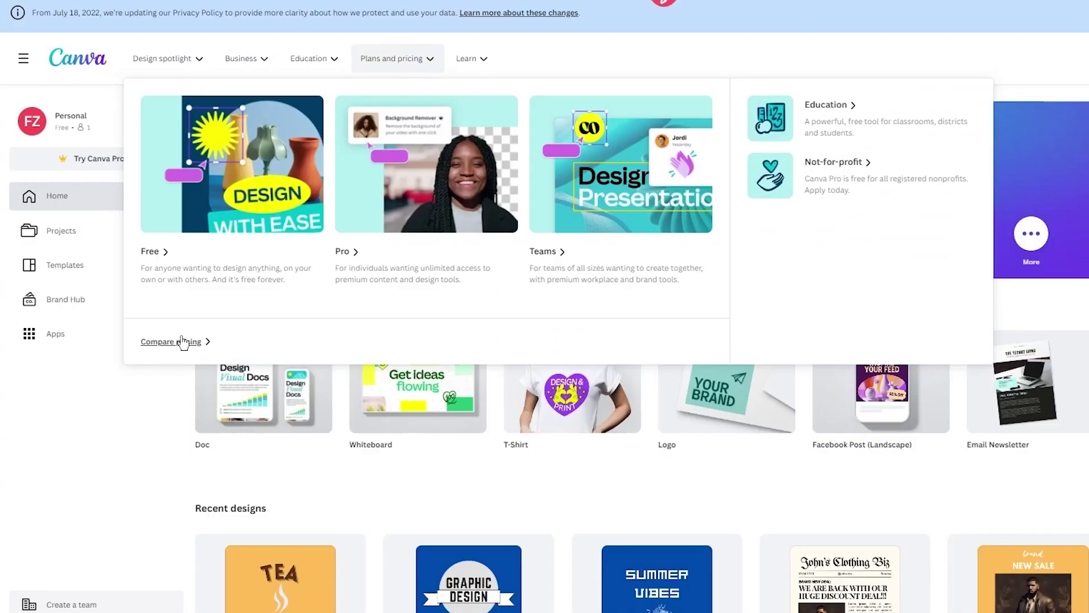
pyautogui.click(182, 342)
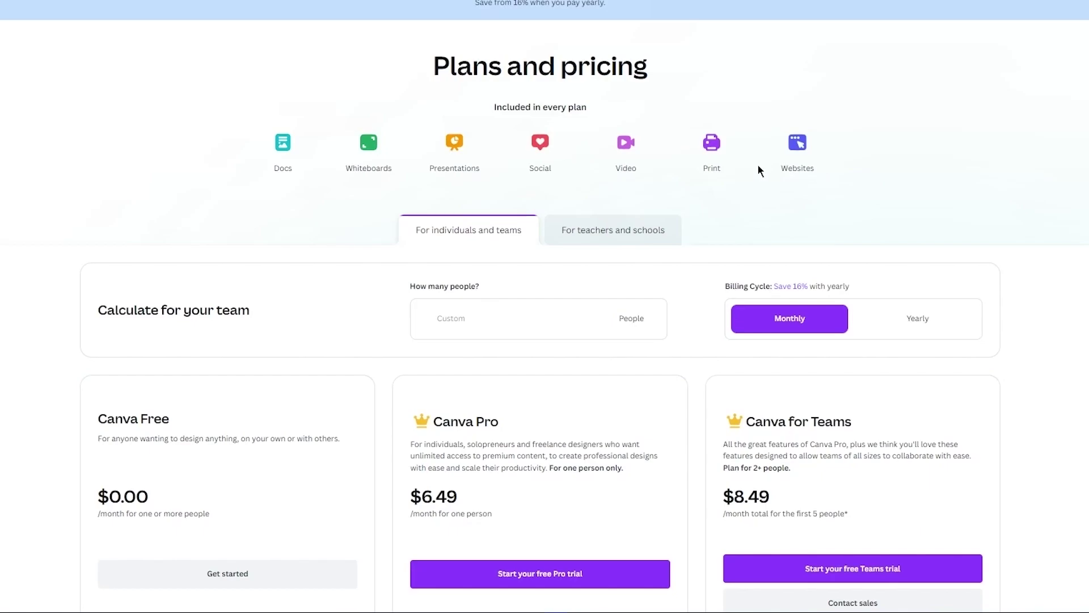
pyautogui.scroll(-2, 630, 127)
pyautogui.scroll(2, 621, 120)
pyautogui.scroll(-4, 618, 120)
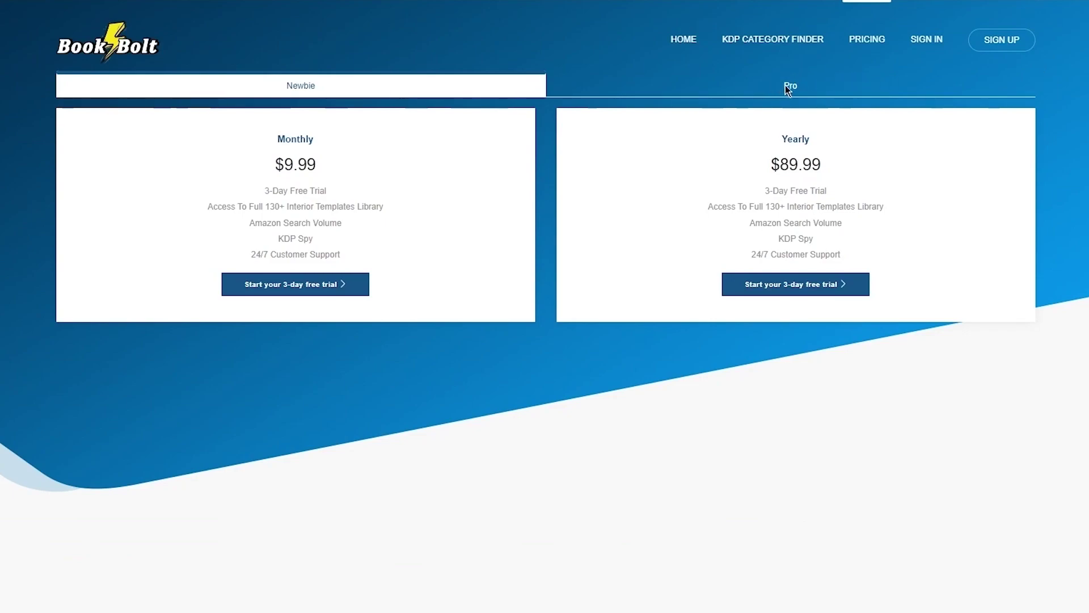
pyautogui.moveTo(788, 85); pyautogui.dragTo(605, 85)
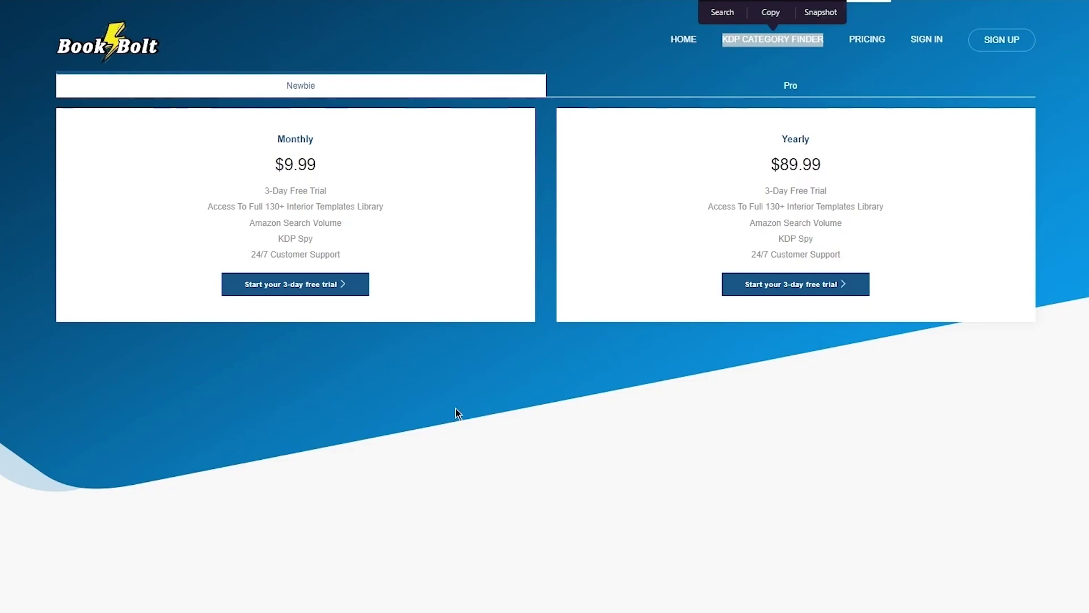
pyautogui.click(1016, 328)
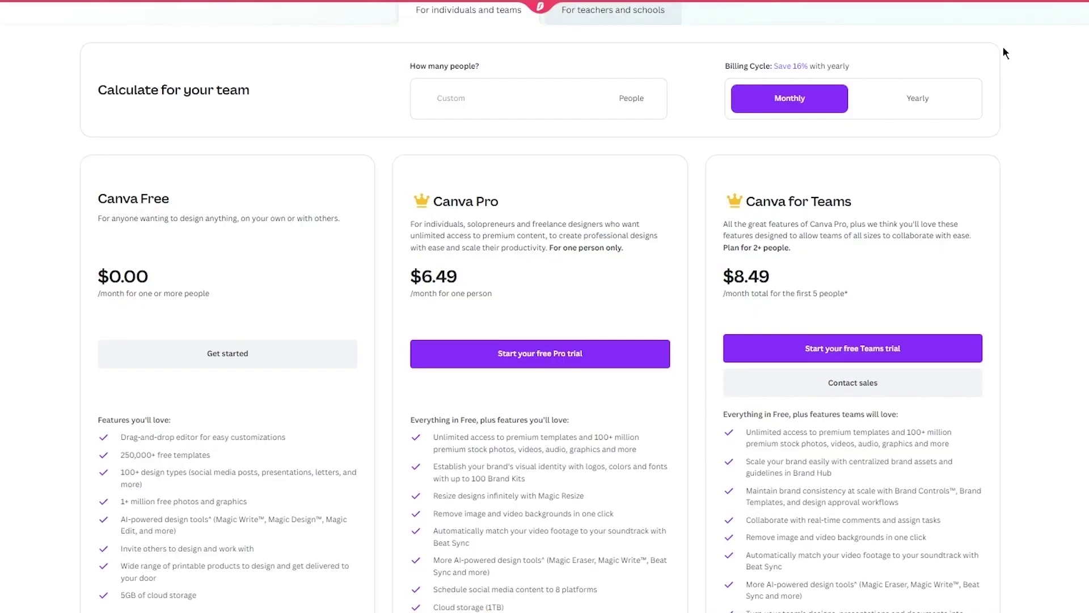
# - Create a blank custom-size Canva design measuring 6 in wide by 9 in tall
pyautogui.scroll(5, 369, 37)
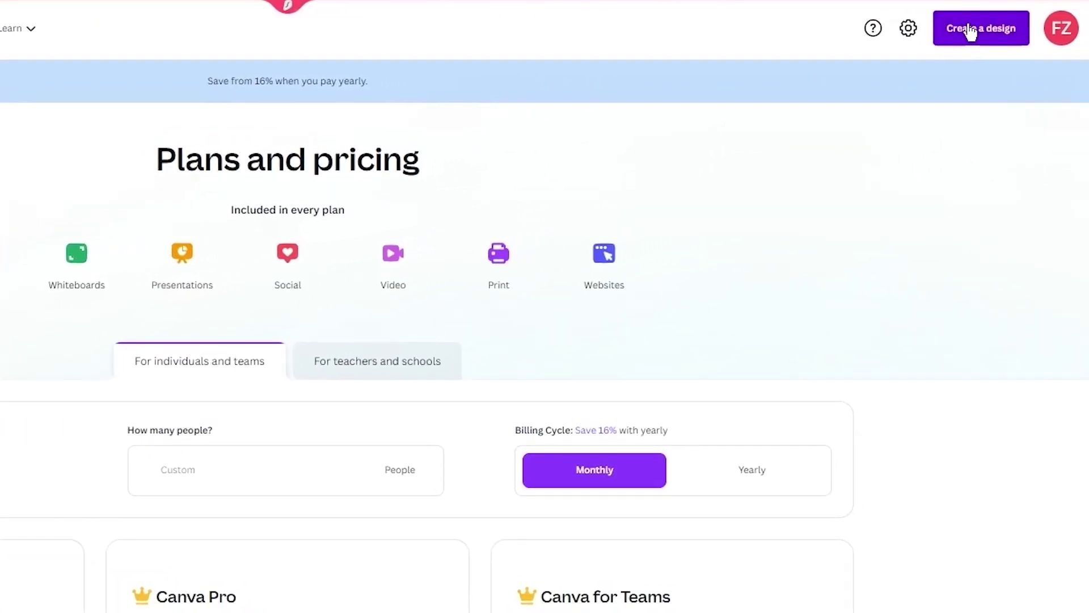
pyautogui.click(971, 32)
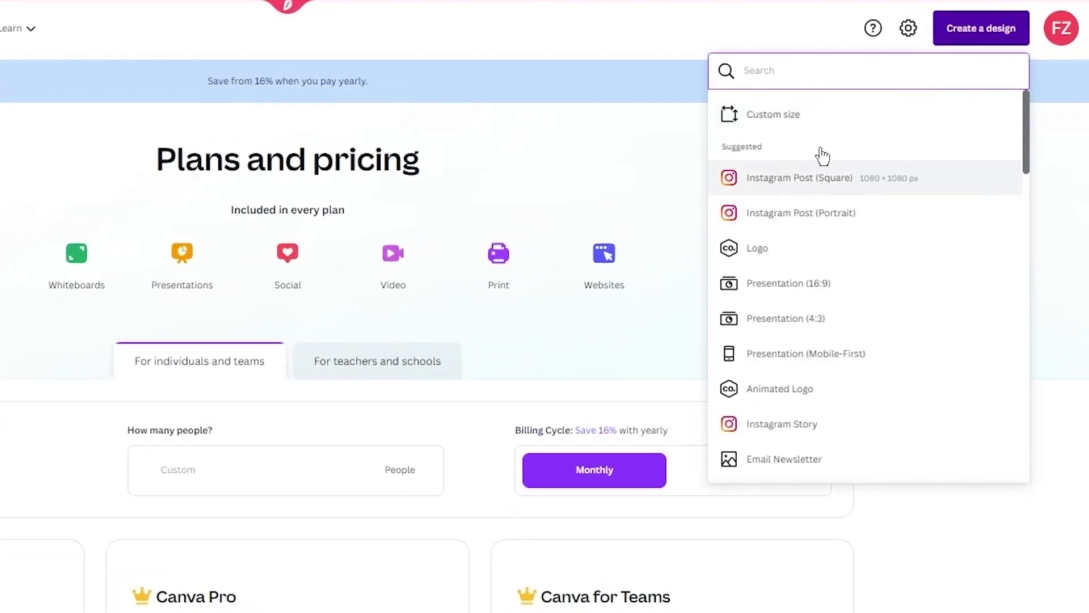
pyautogui.click(774, 120)
pyautogui.click(945, 152)
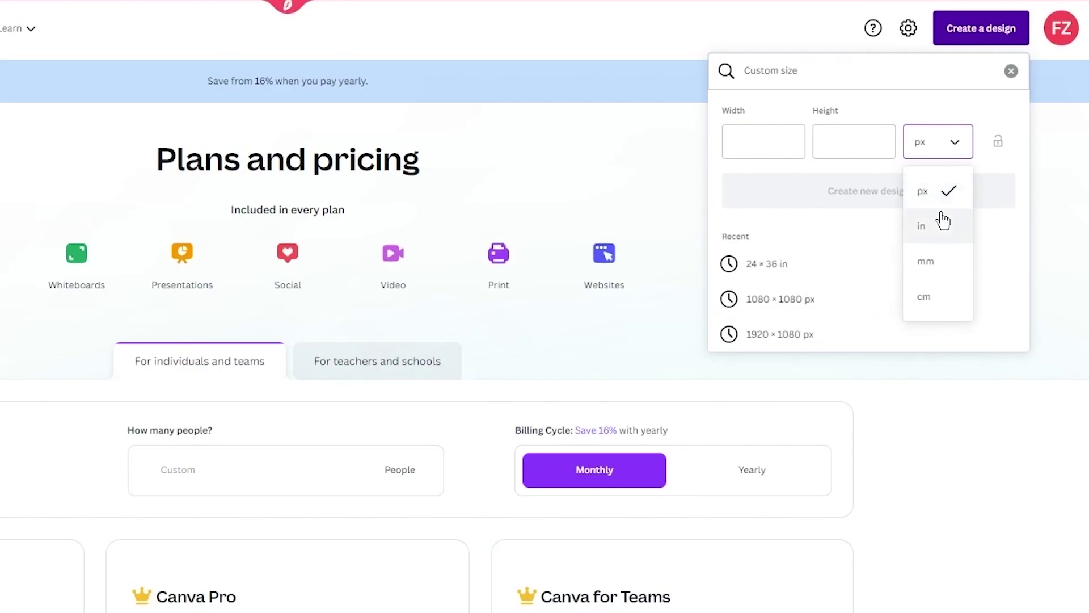
pyautogui.click(922, 221)
pyautogui.click(746, 140)
pyautogui.write('6')
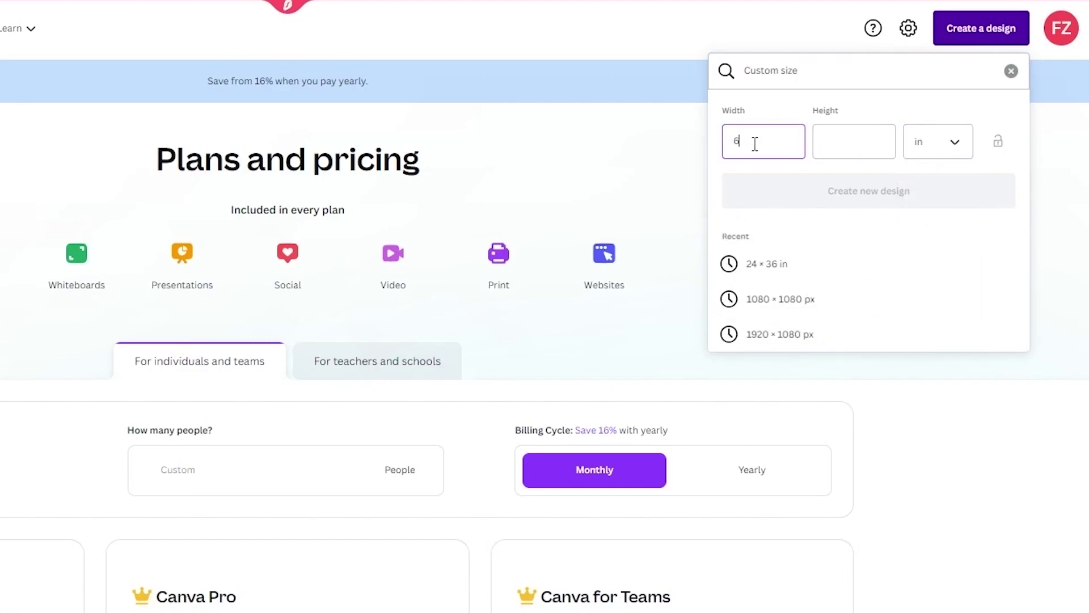
pyautogui.click(865, 143)
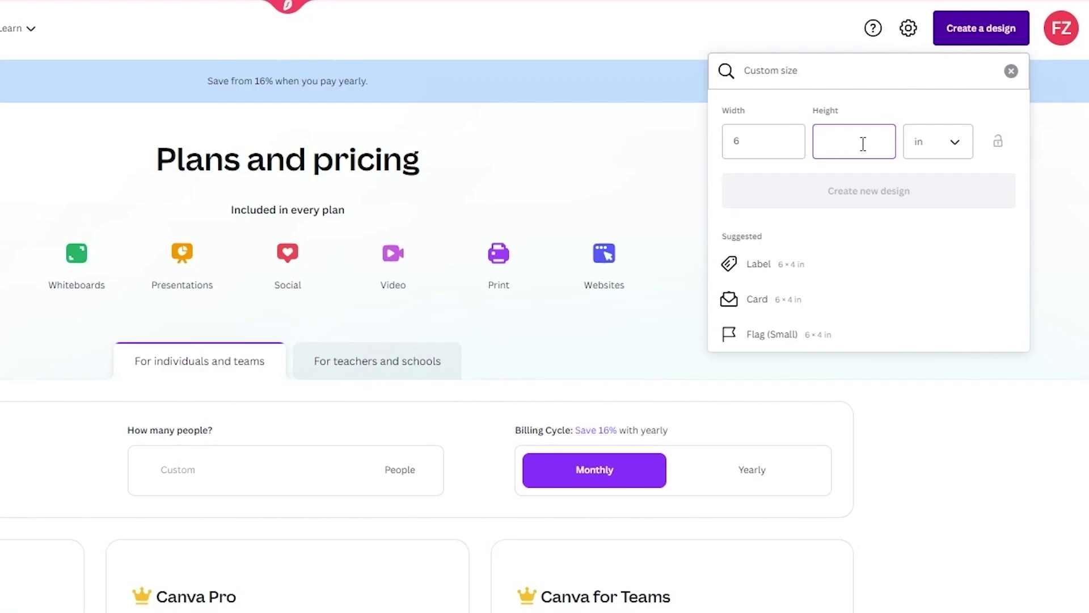
pyautogui.write('9')
pyautogui.click(875, 187)
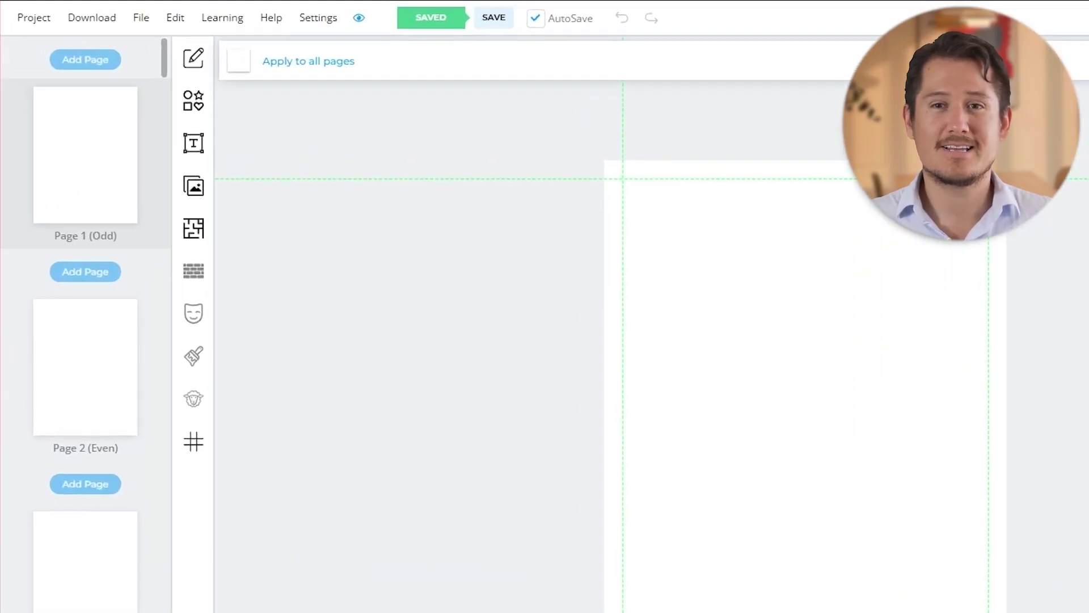
# - Start a new Book Bolt project with type Paperback: Interior and bring up the trim sizes
pyautogui.click(44, 21)
pyautogui.click(73, 76)
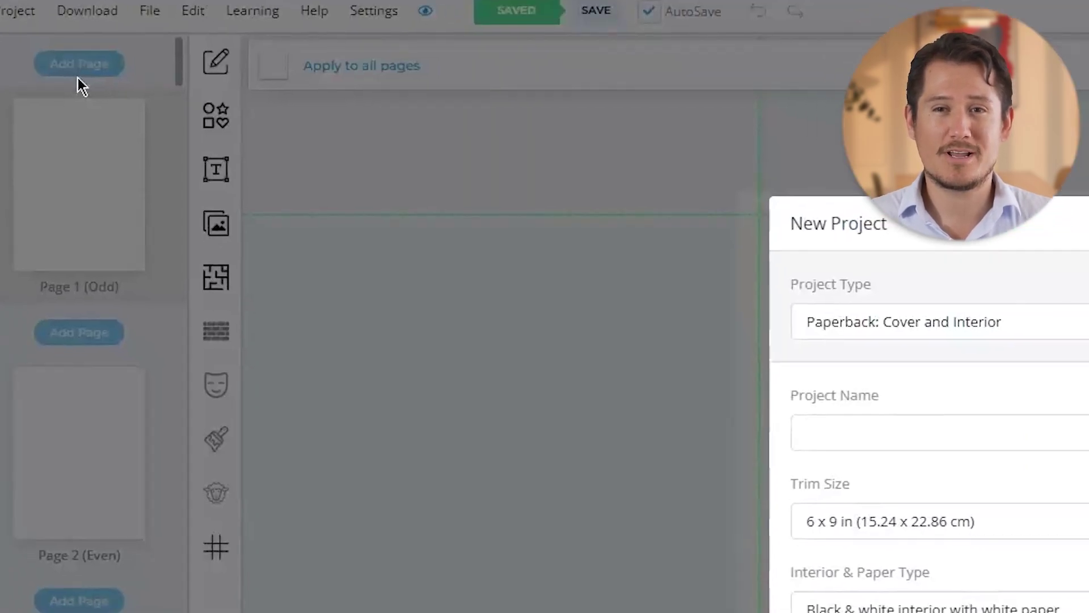
pyautogui.click(669, 219)
pyautogui.click(573, 165)
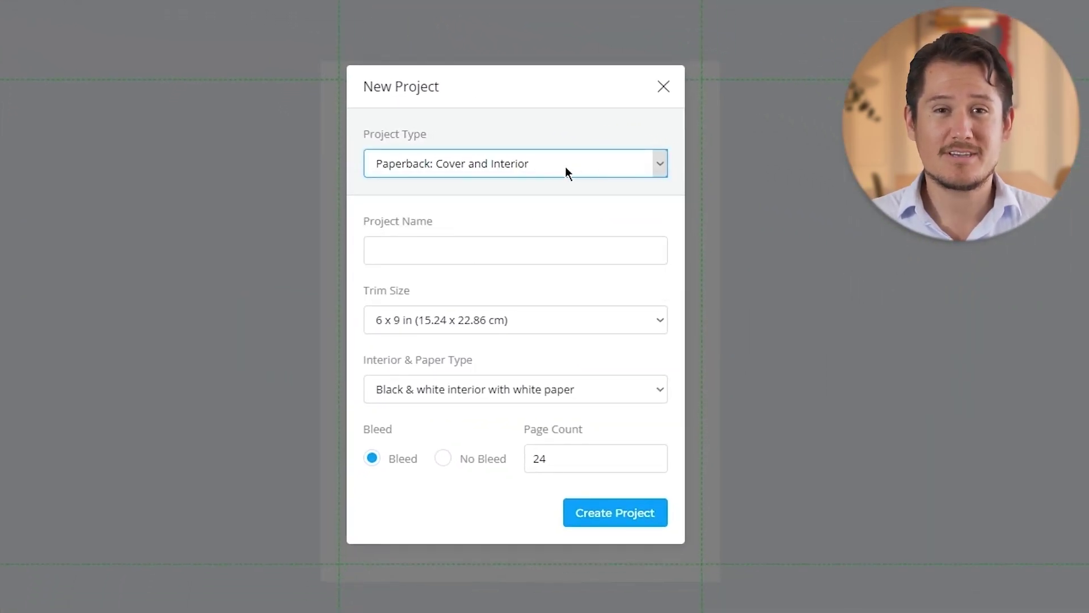
pyautogui.click(559, 167)
pyautogui.click(487, 221)
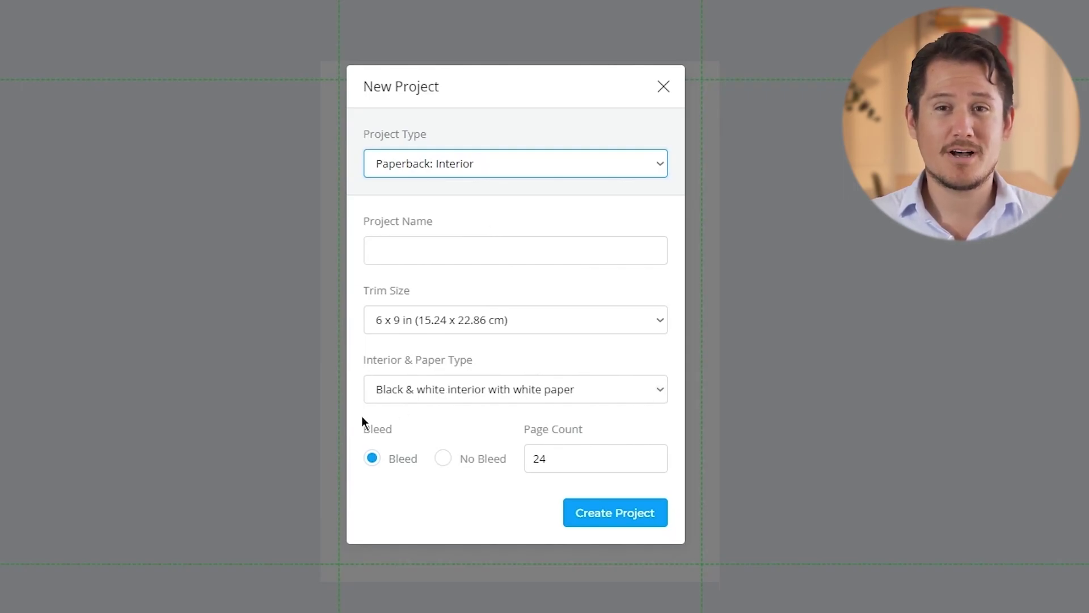
pyautogui.click(470, 331)
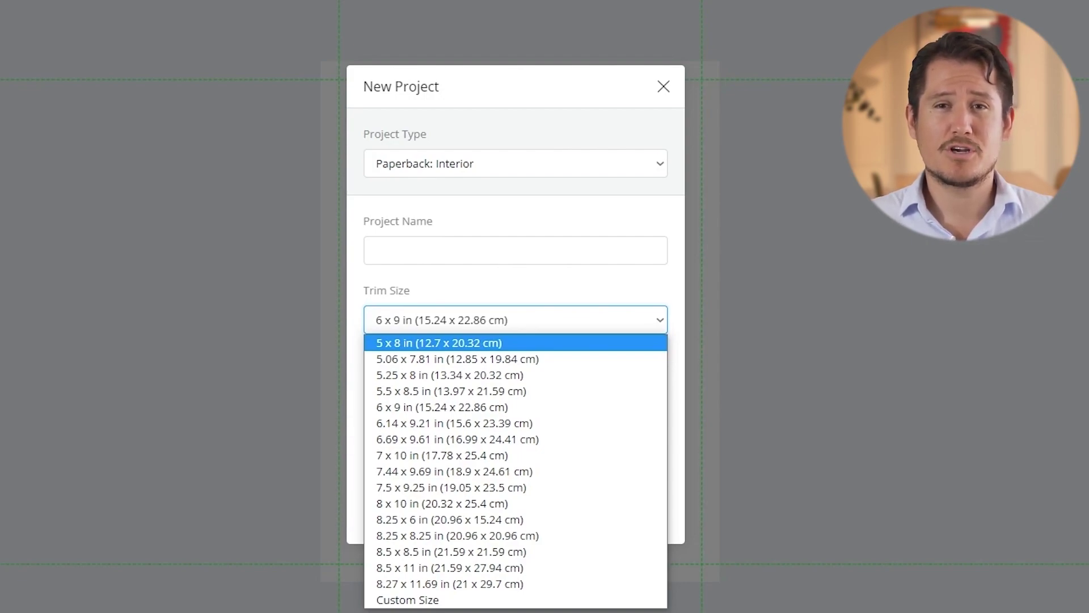
# - Keep the 6 x 9 in trim with Bleed left on, then close the dialog uncreated
pyautogui.press('Escape')
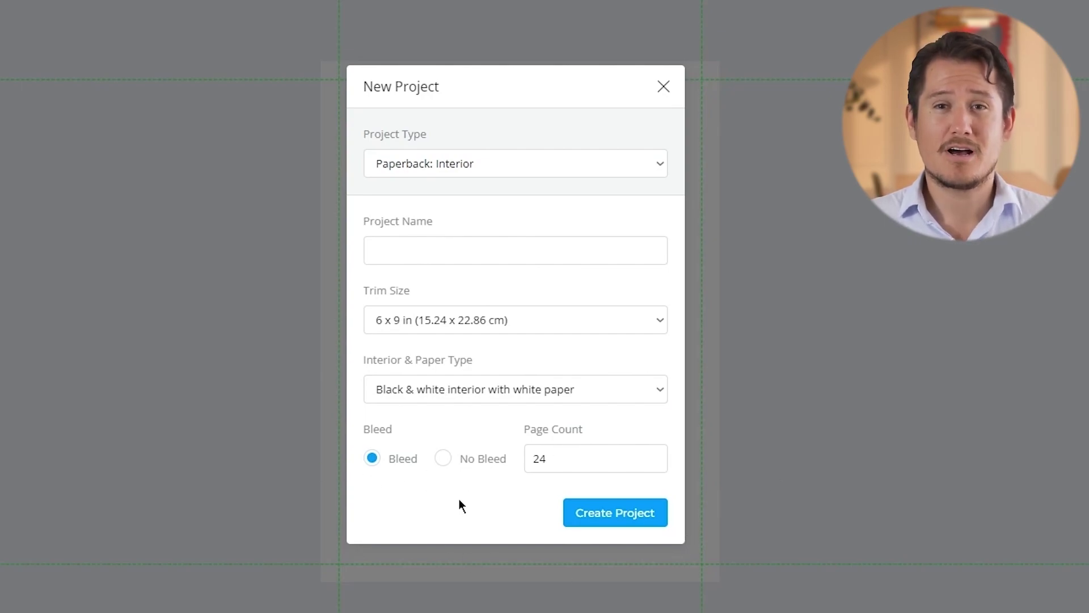
pyautogui.click(452, 470)
pyautogui.click(391, 466)
pyautogui.click(463, 471)
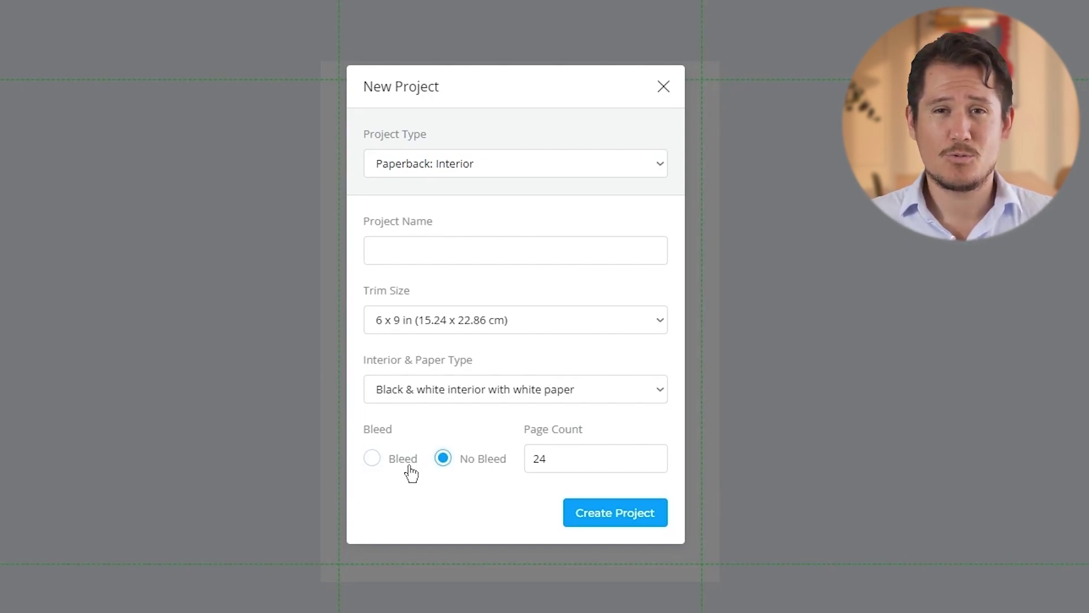
pyautogui.click(407, 471)
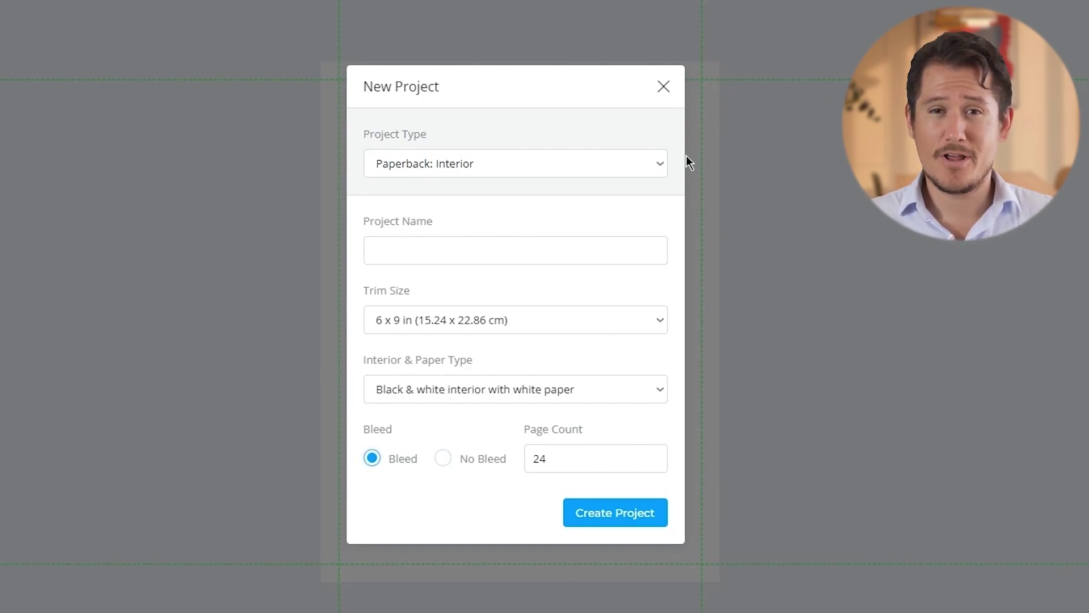
pyautogui.click(664, 87)
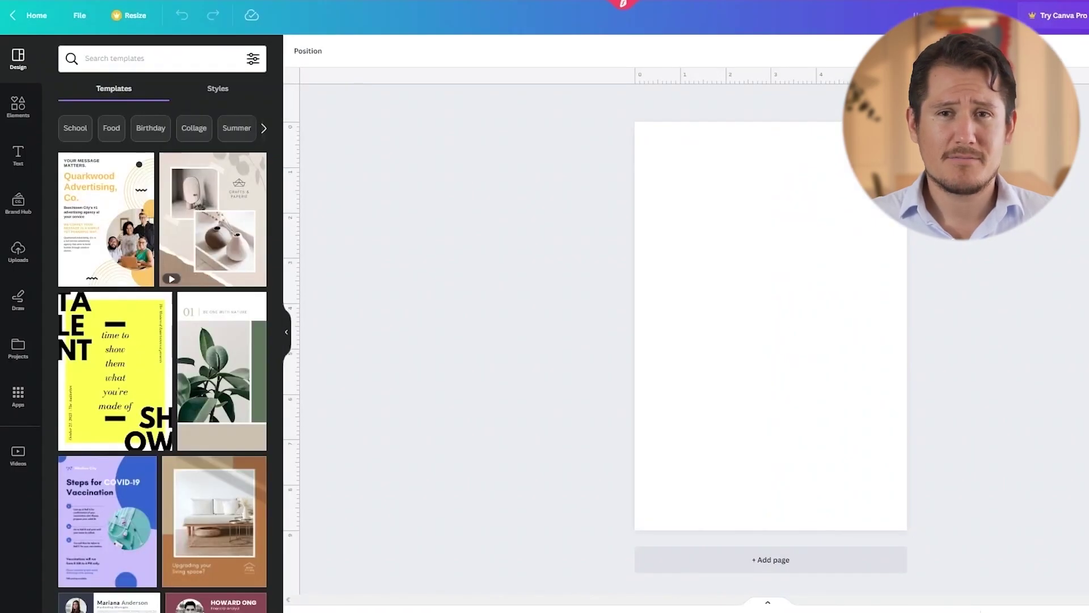
pyautogui.click(836, 226)
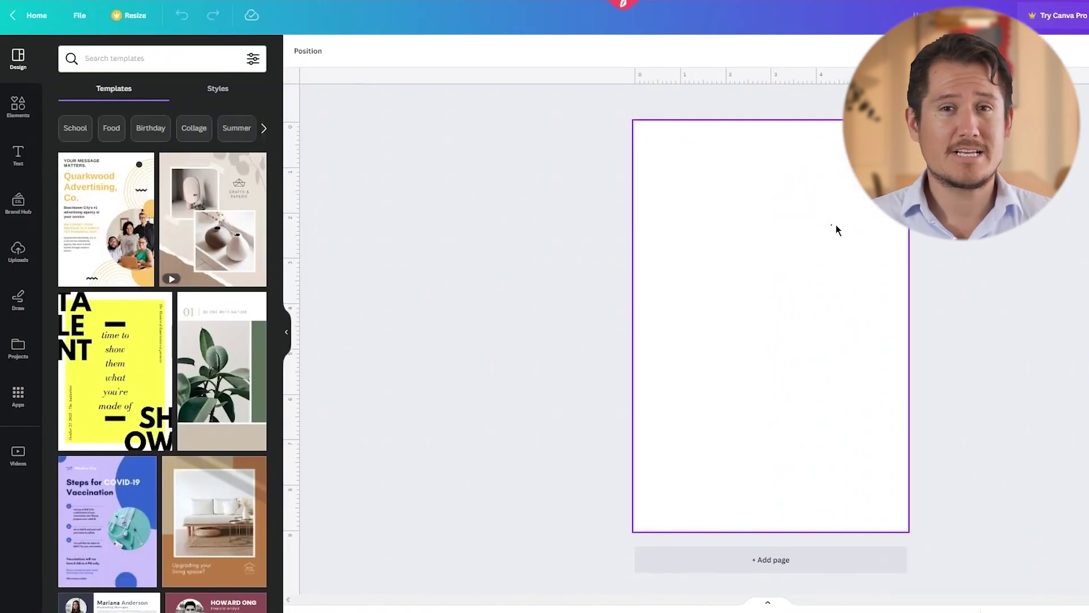